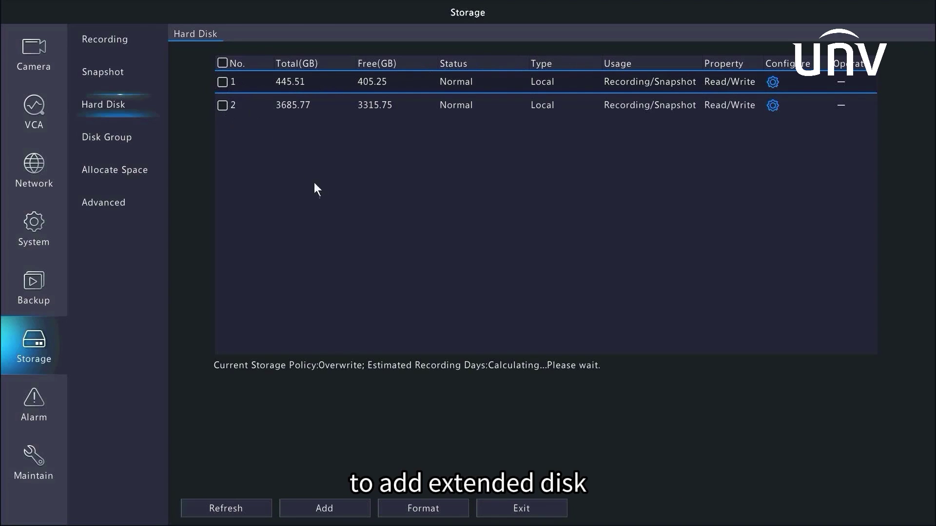
{"action": "left_click", "coordinate": [354, 510]}
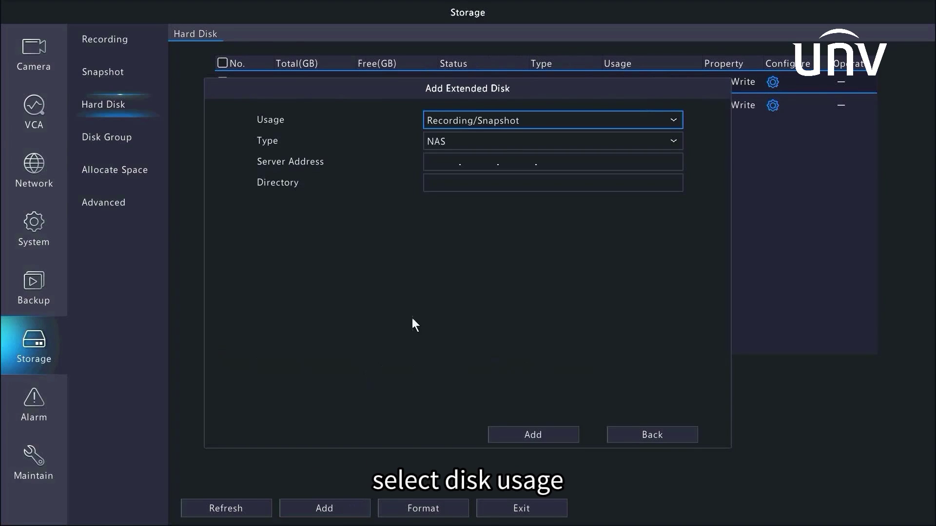
{"action": "left_click", "coordinate": [511, 122]}
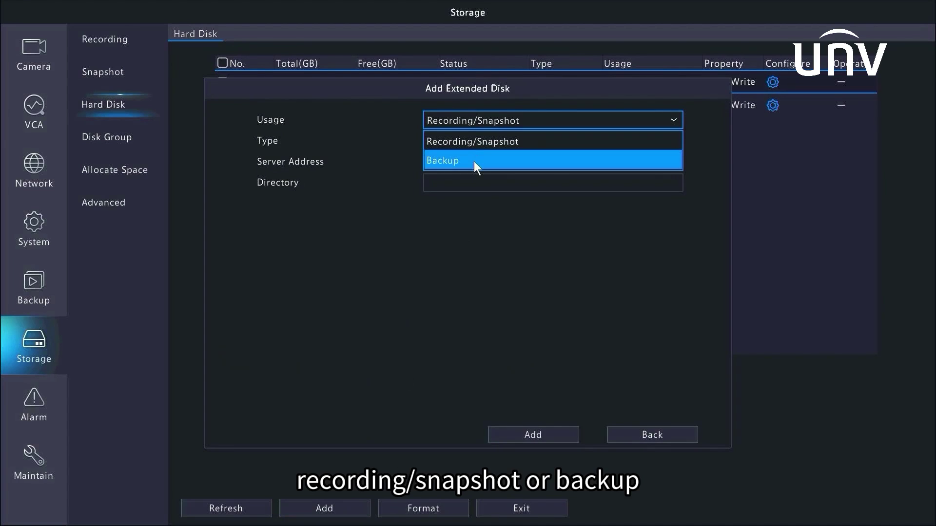
{"action": "left_click", "coordinate": [475, 145]}
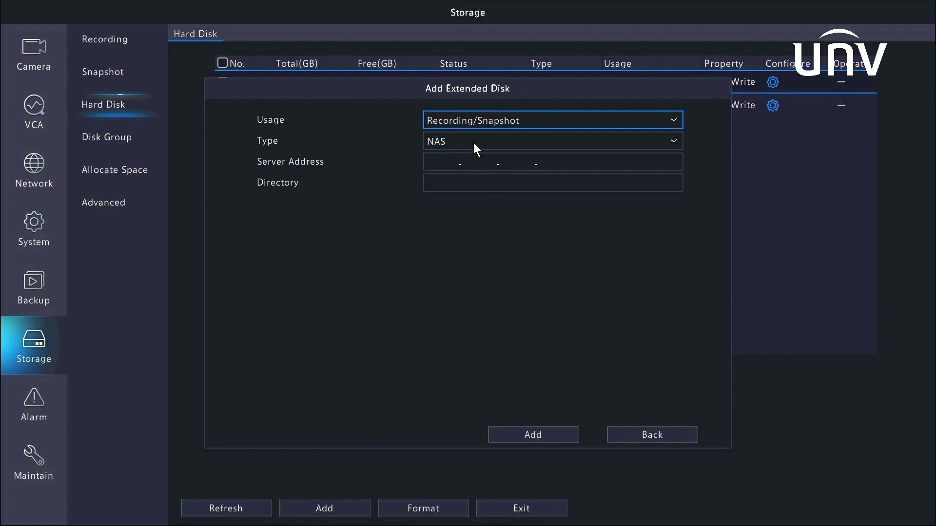
{"action": "left_click", "coordinate": [475, 148]}
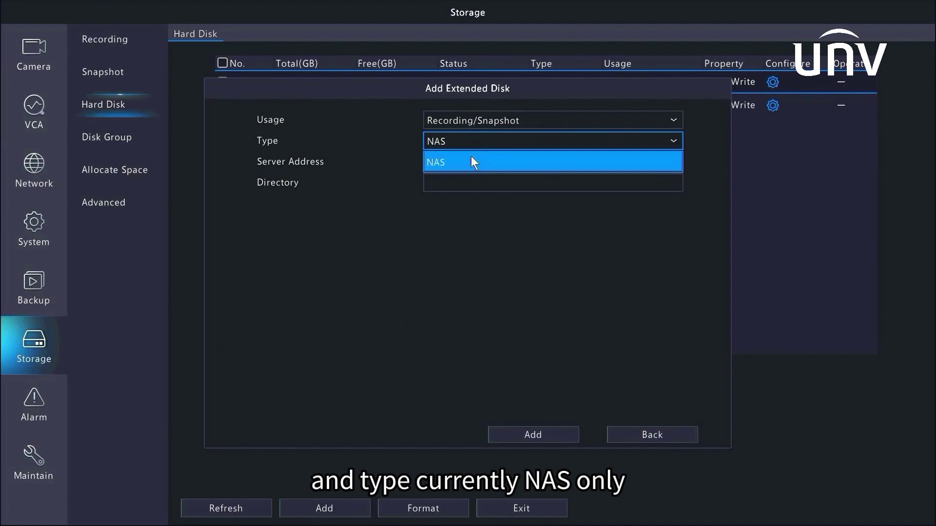
{"action": "left_click", "coordinate": [472, 157]}
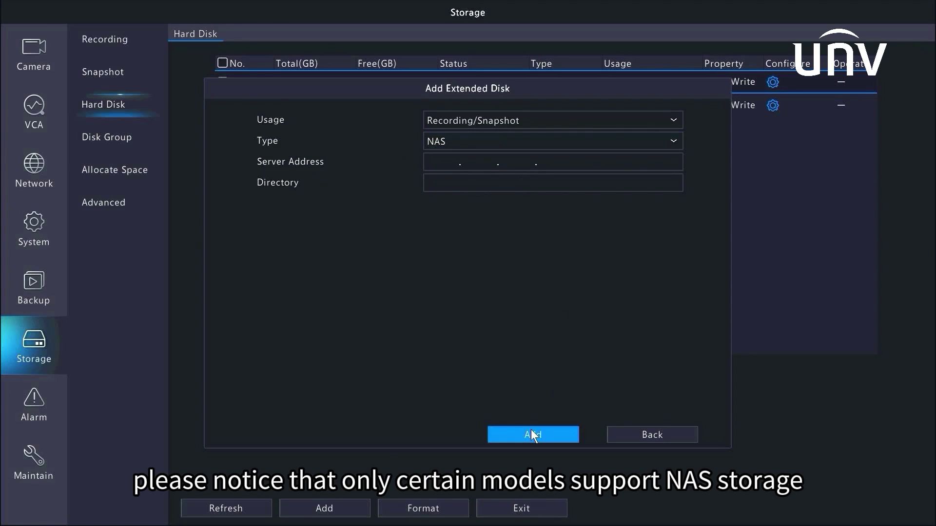
Step: Leave the extended-disk form without adding anything and keep disk 1's property as Read/Write
{"action": "left_click", "coordinate": [630, 434]}
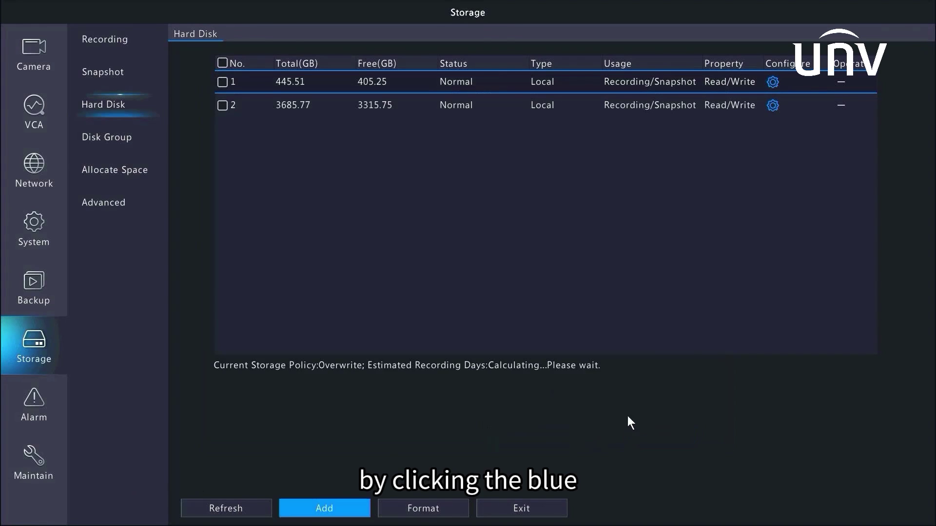
{"action": "left_click", "coordinate": [775, 81]}
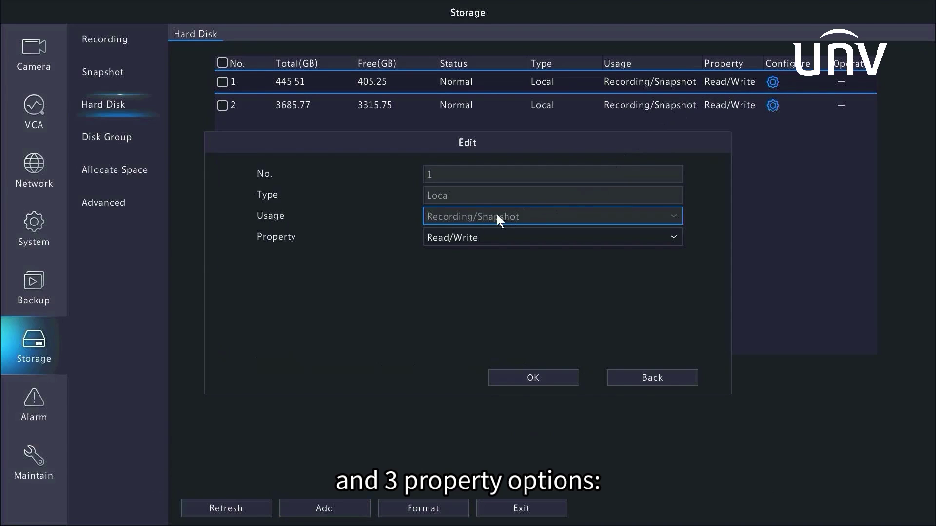
{"action": "left_click", "coordinate": [464, 237]}
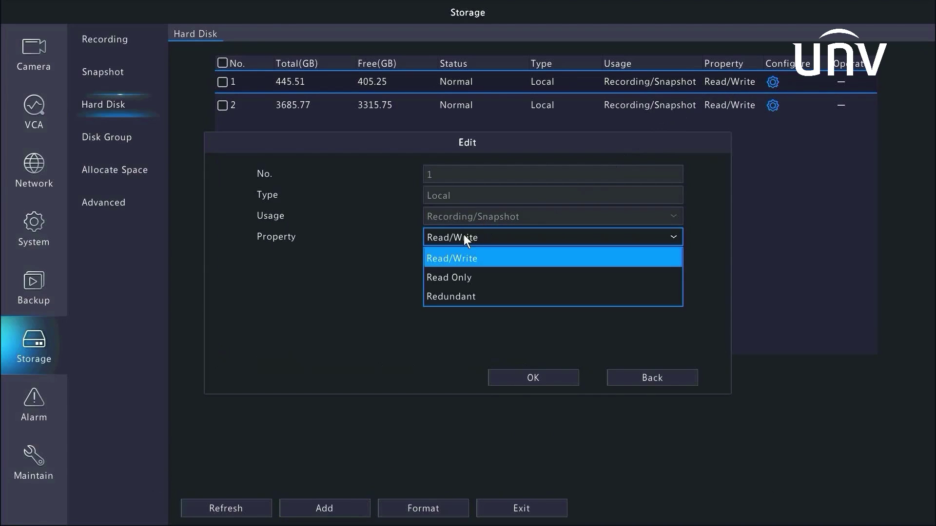
{"action": "left_click", "coordinate": [448, 262]}
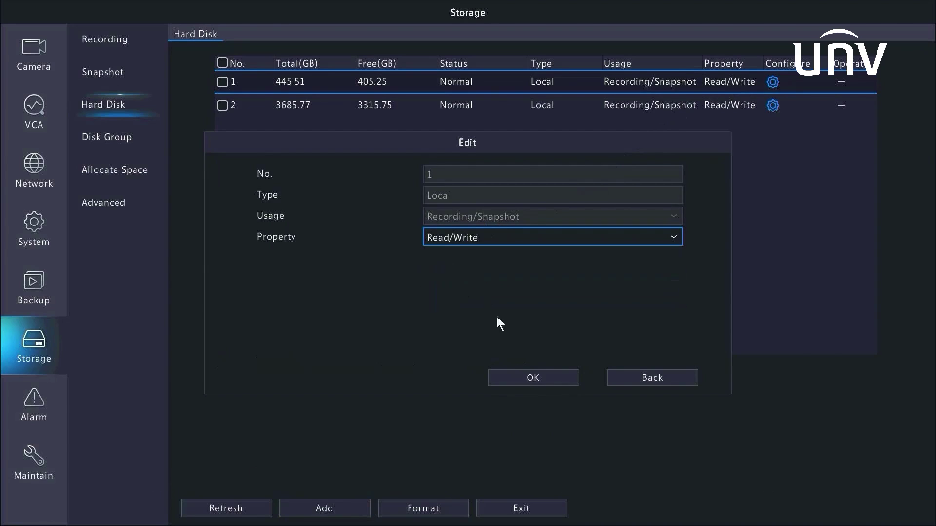
Step: Confirm disk 1's Read/Write settings and go to the Disk Group page
{"action": "left_click", "coordinate": [519, 378]}
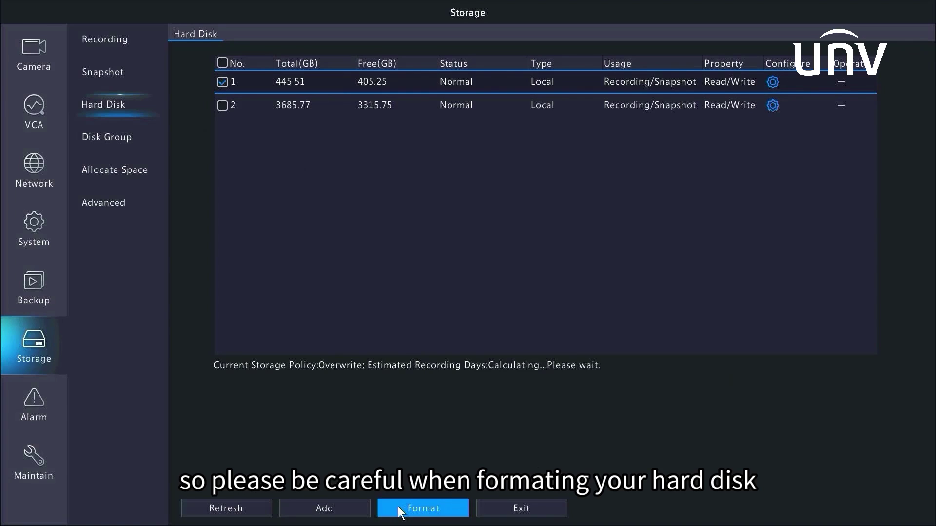
{"action": "left_click", "coordinate": [133, 140]}
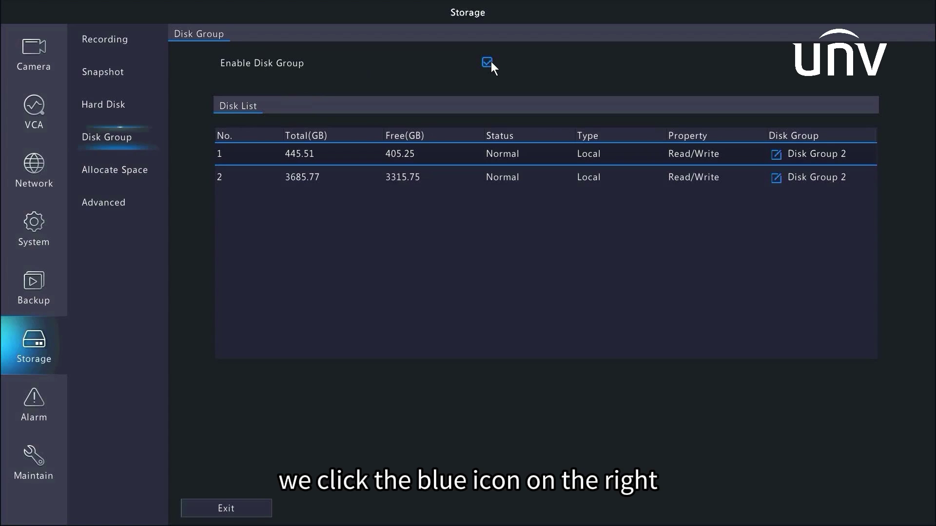
Step: Reassign disk 1 from Disk Group 2 to Disk Group 1
{"action": "left_click", "coordinate": [776, 155]}
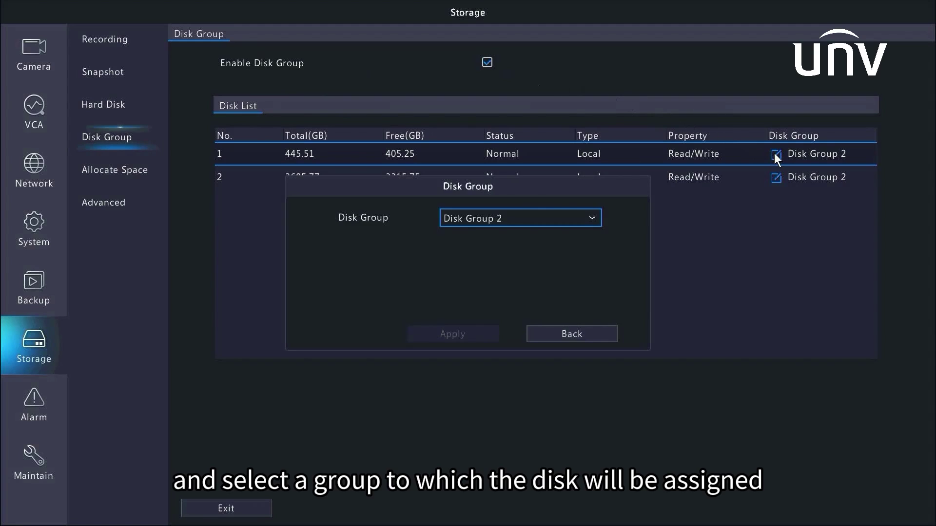
{"action": "left_click", "coordinate": [587, 217]}
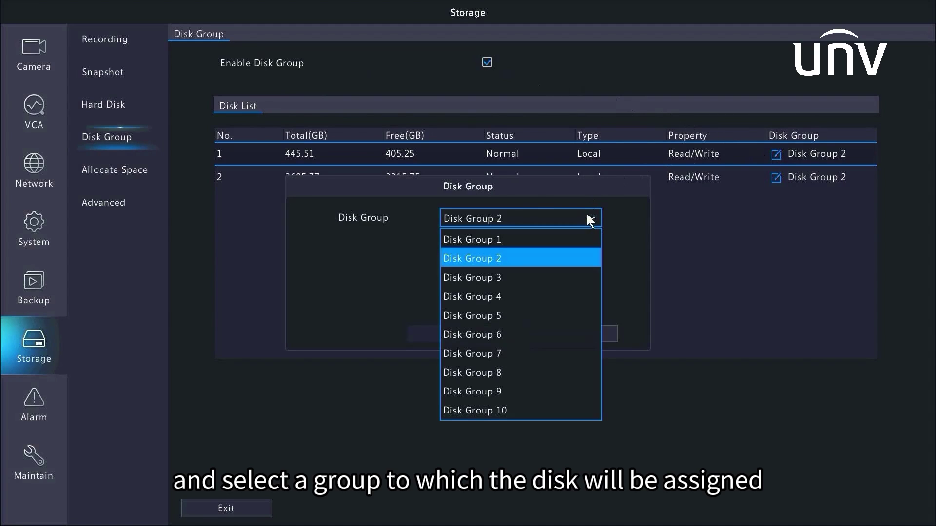
{"action": "left_click", "coordinate": [554, 242]}
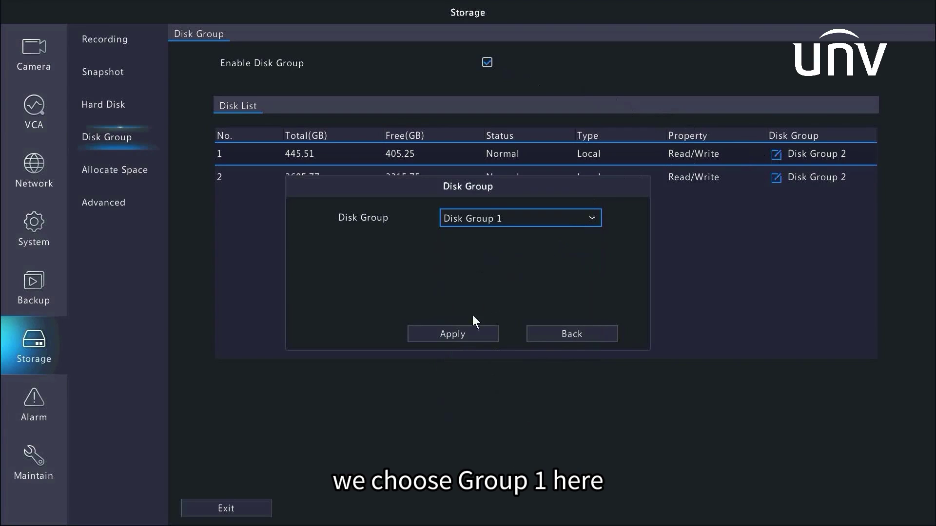
{"action": "left_click", "coordinate": [453, 334]}
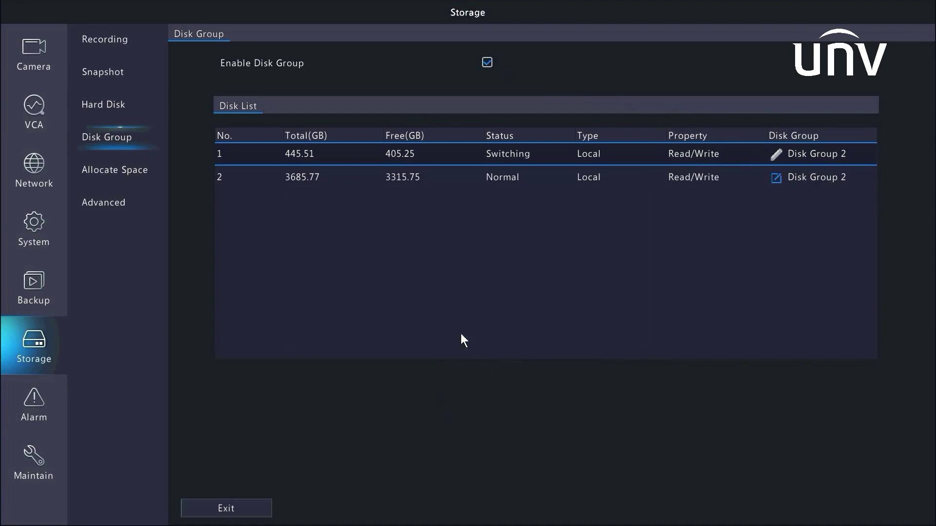
Step: Reassign disk 2 to Disk Group 1, then go to the Allocate Space page
{"action": "left_click", "coordinate": [776, 178]}
{"action": "left_click", "coordinate": [574, 226]}
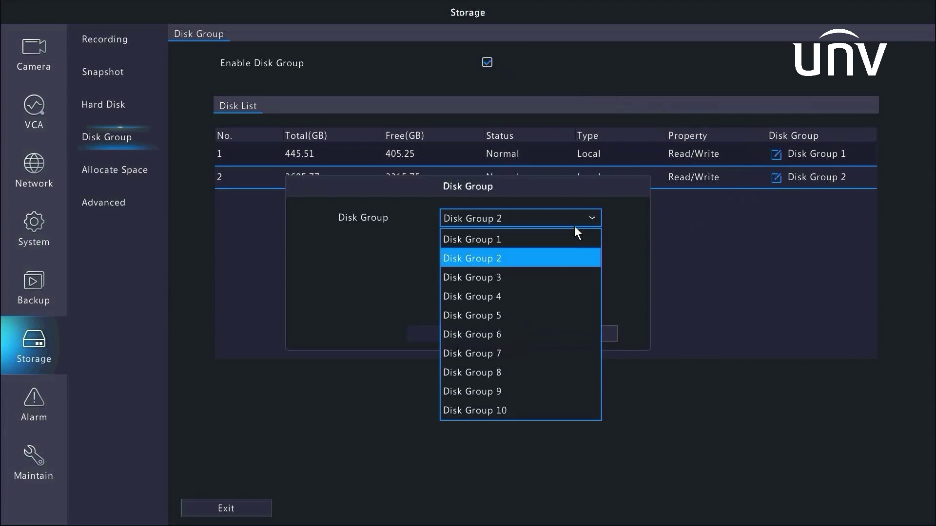
{"action": "left_click", "coordinate": [549, 237]}
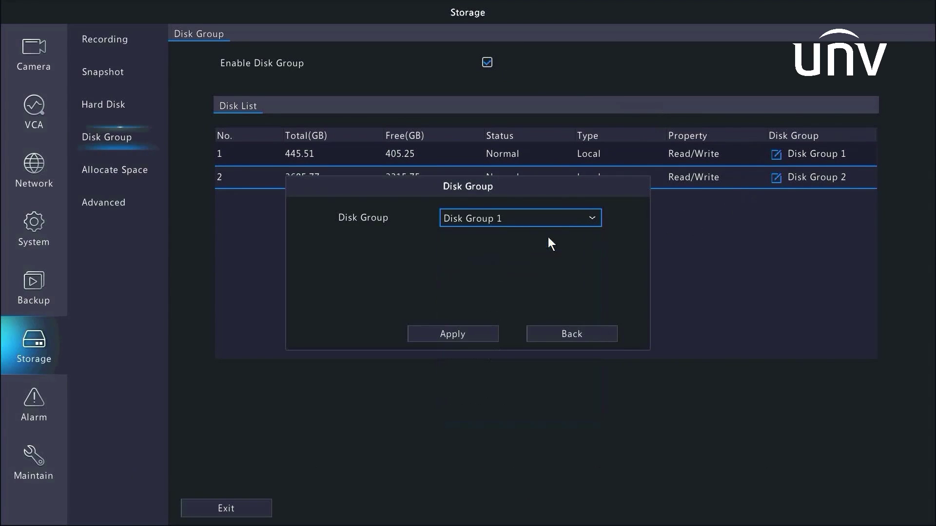
{"action": "left_click", "coordinate": [479, 335]}
{"action": "left_click", "coordinate": [114, 170]}
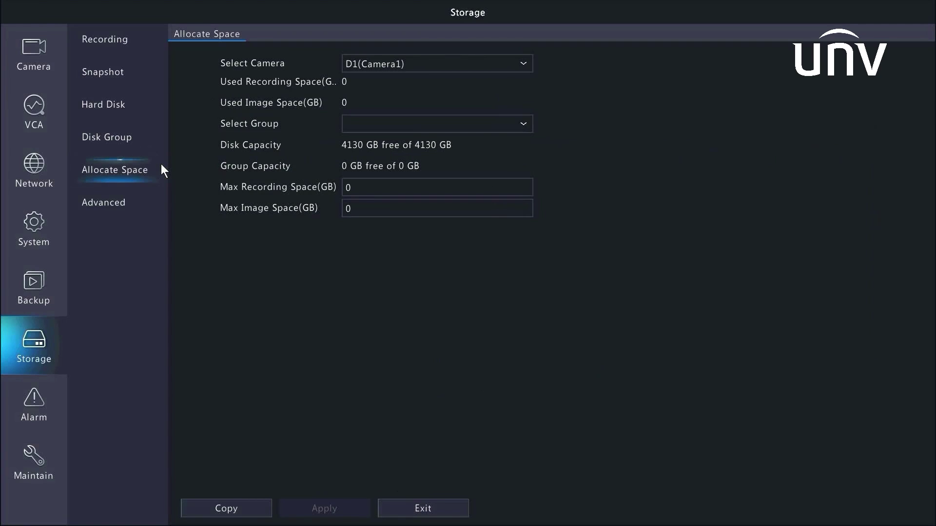
Step: Select camera D1 (Camera1) and set its Max Recording Space to 12 GB
{"action": "left_click", "coordinate": [498, 68]}
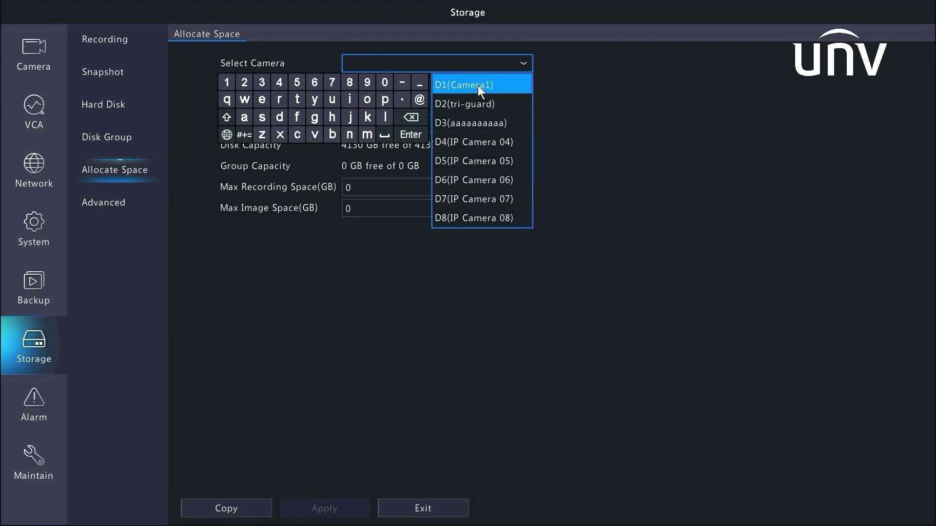
{"action": "left_click", "coordinate": [478, 85]}
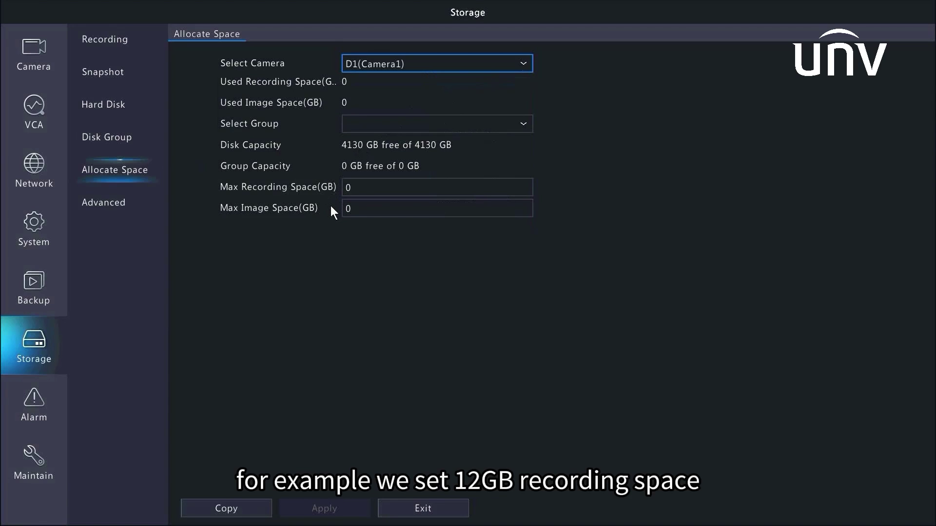
{"action": "left_click", "coordinate": [366, 191]}
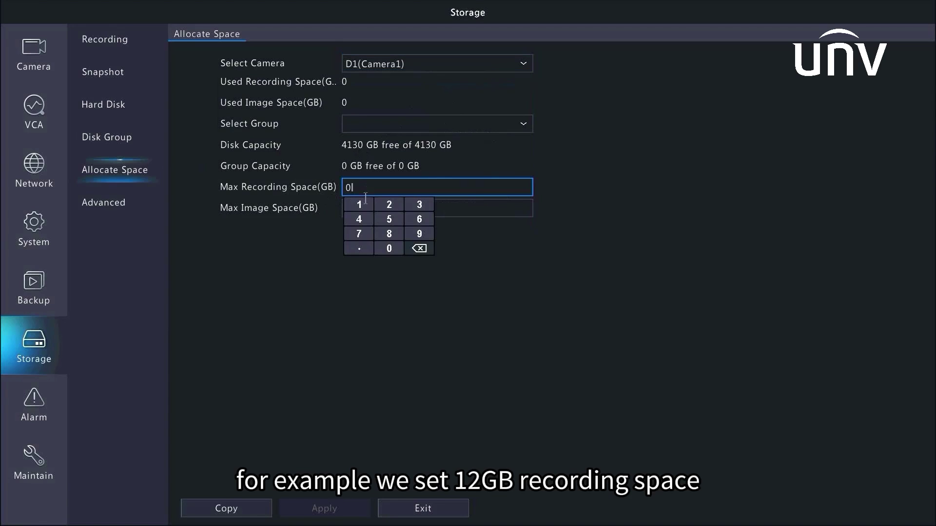
{"action": "left_click", "coordinate": [419, 249]}
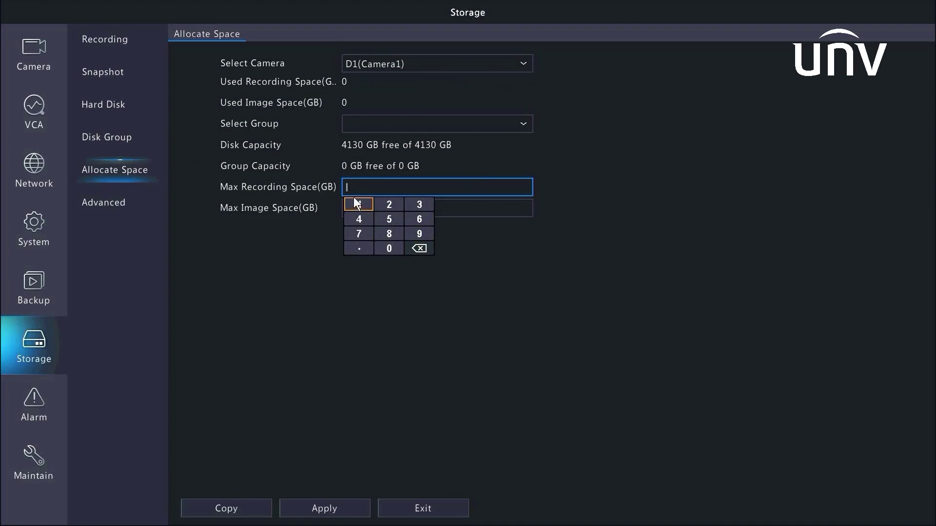
{"action": "left_click", "coordinate": [385, 205]}
{"action": "left_click", "coordinate": [384, 300]}
Step: Set Camera1's Max Image Space to 10 GB
{"action": "left_click", "coordinate": [367, 211]}
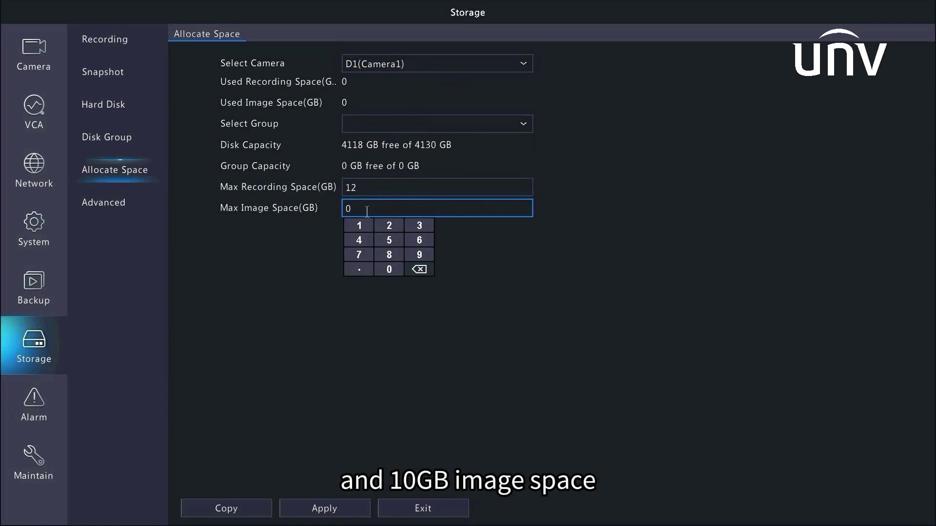
{"action": "left_click", "coordinate": [414, 268]}
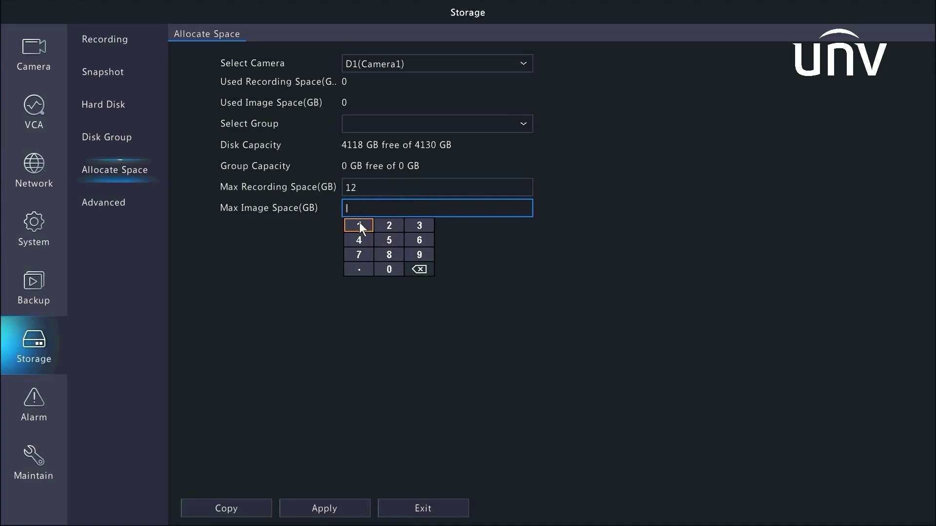
{"action": "left_click", "coordinate": [359, 225]}
{"action": "left_click", "coordinate": [389, 267]}
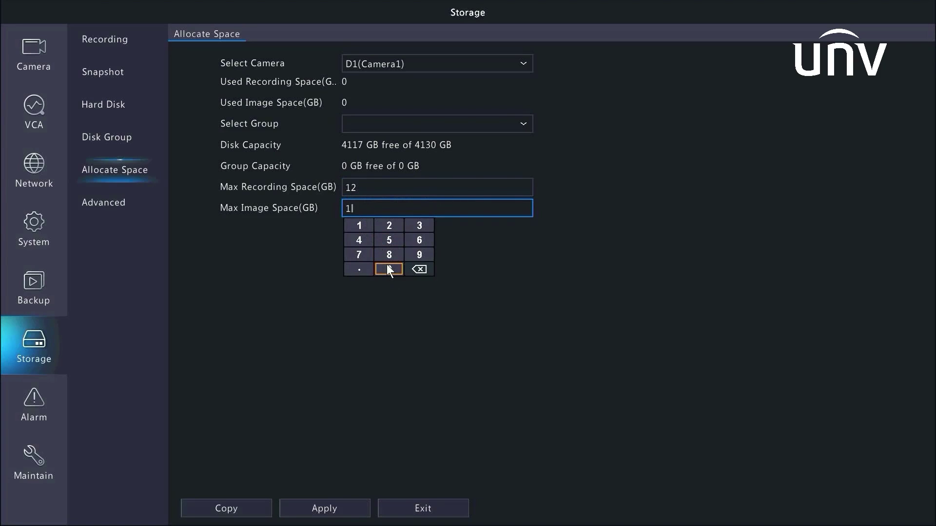
{"action": "left_click", "coordinate": [352, 301]}
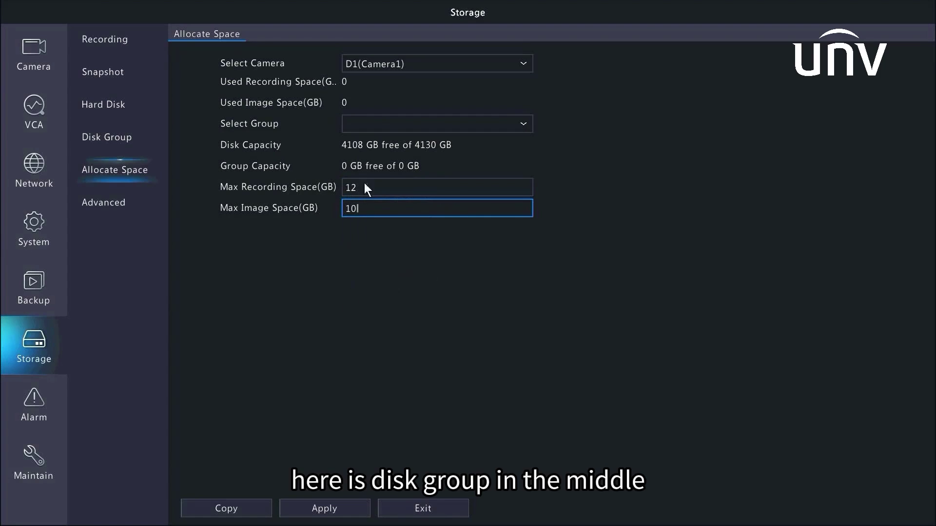
{"action": "left_click", "coordinate": [382, 123]}
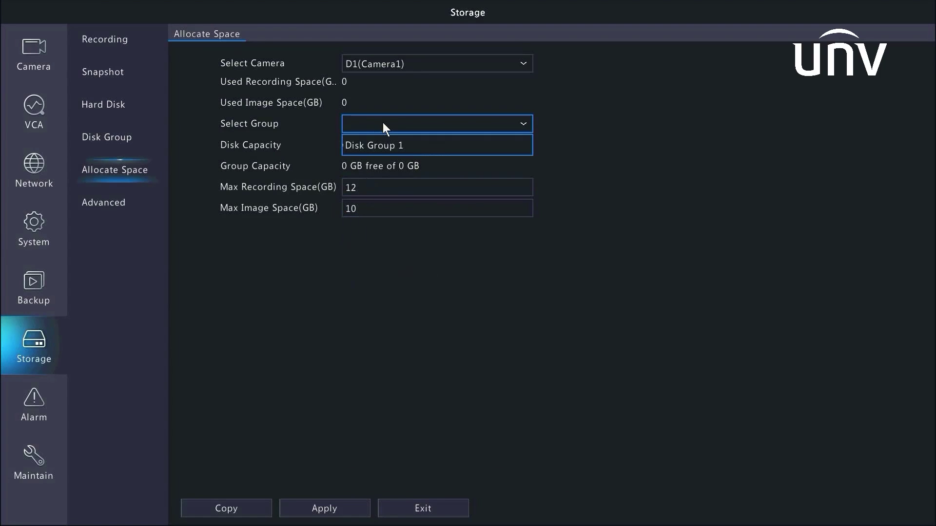
Step: Store Camera1's 12 GB/10 GB allocation on Disk Group 1 and apply it
{"action": "left_click", "coordinate": [382, 150]}
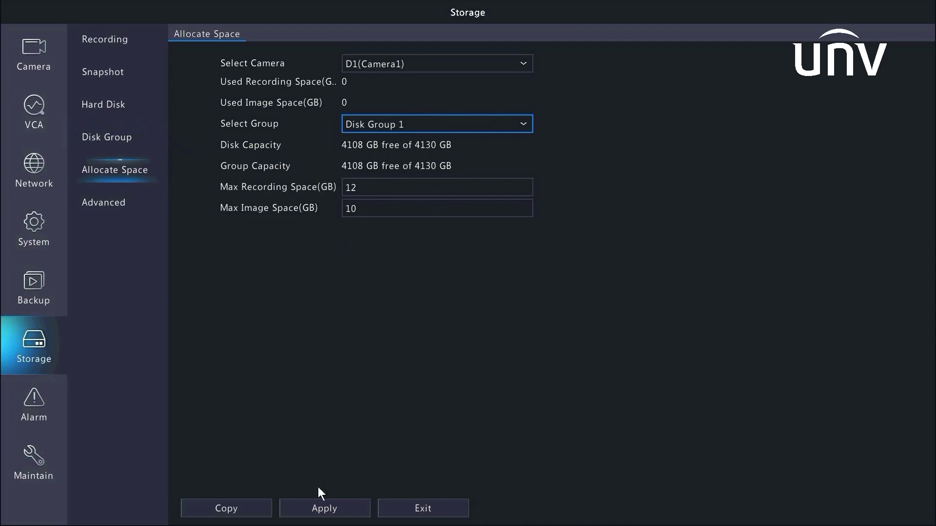
{"action": "left_click", "coordinate": [319, 504]}
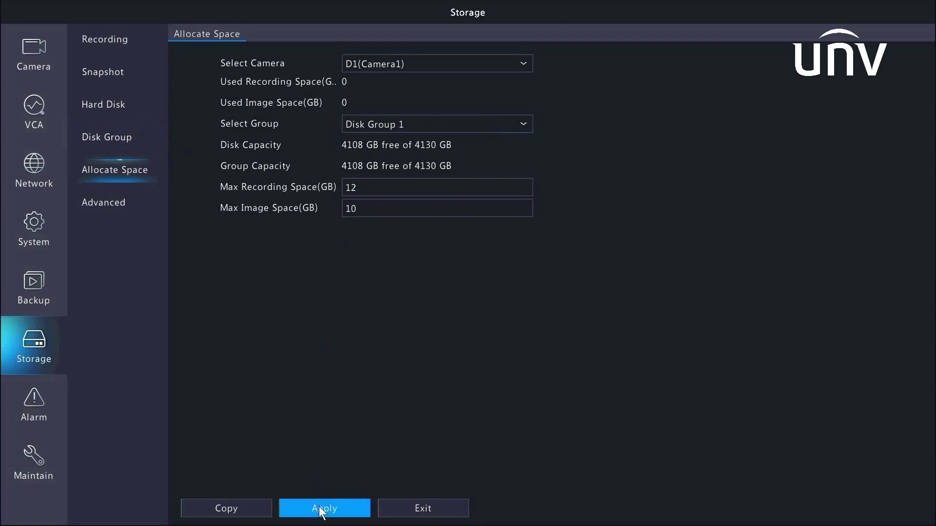
{"action": "left_click", "coordinate": [320, 511]}
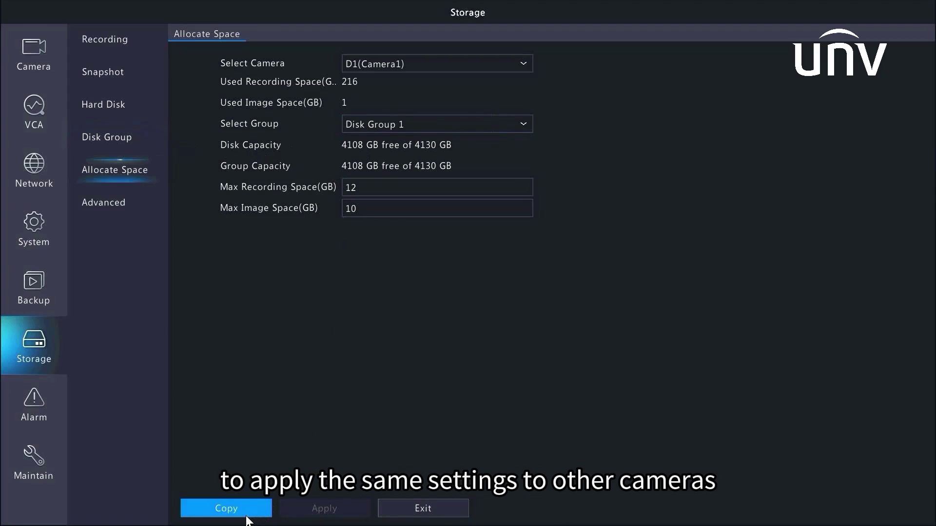
Step: On the Advanced storage page, set When HDD Full to Overwrite
{"action": "left_click", "coordinate": [155, 203]}
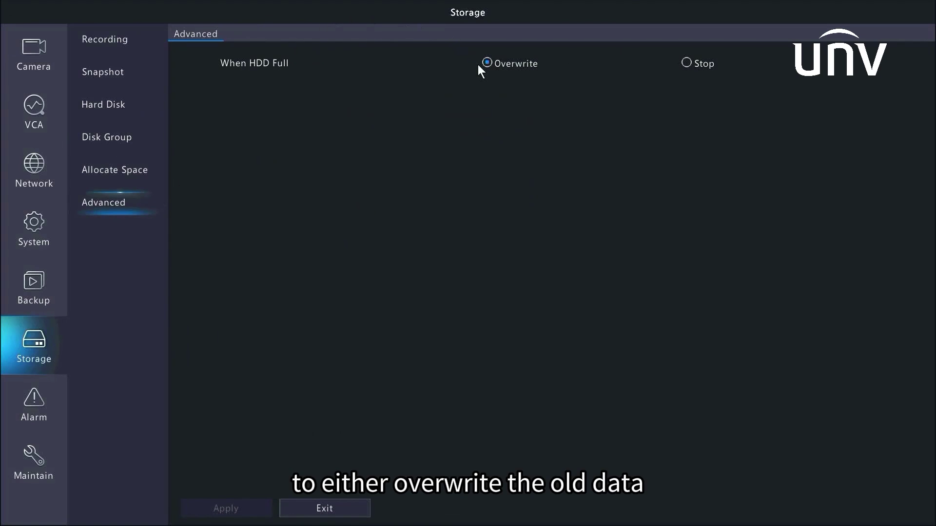
{"action": "left_click", "coordinate": [686, 64]}
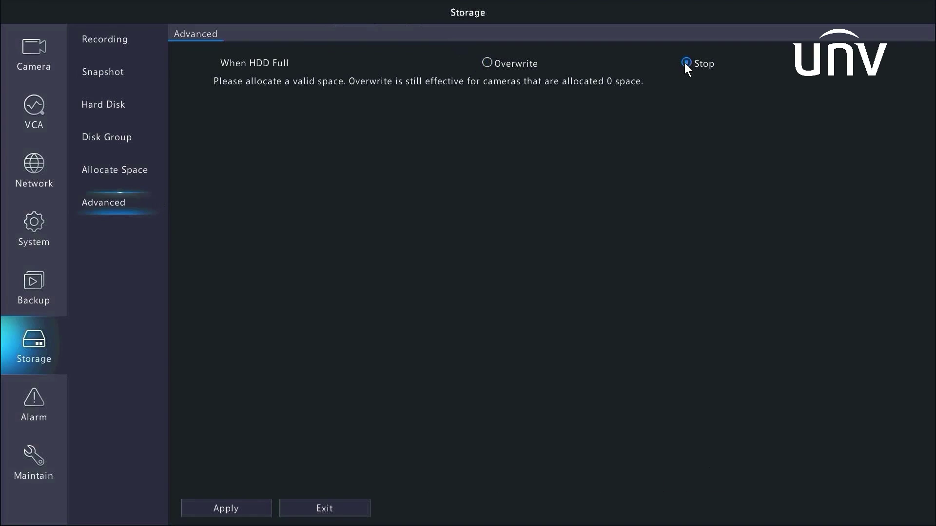
{"action": "left_click", "coordinate": [504, 63]}
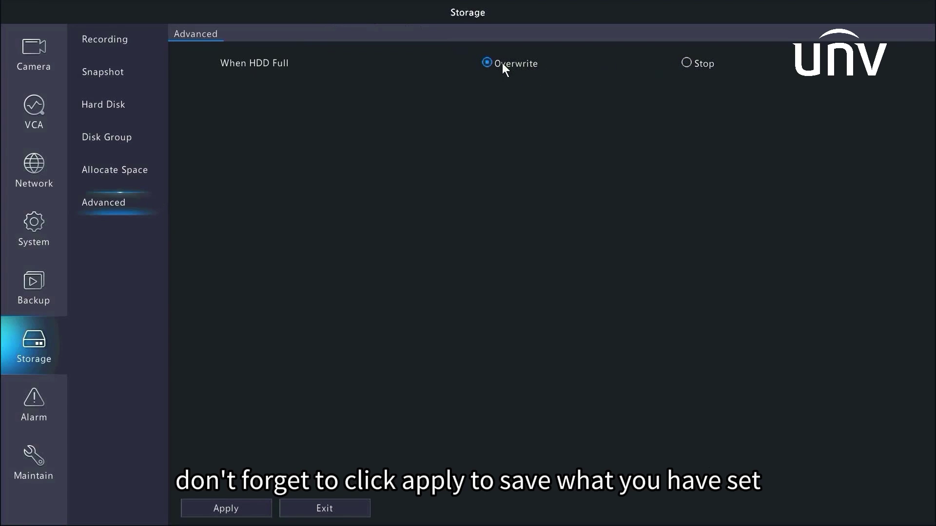